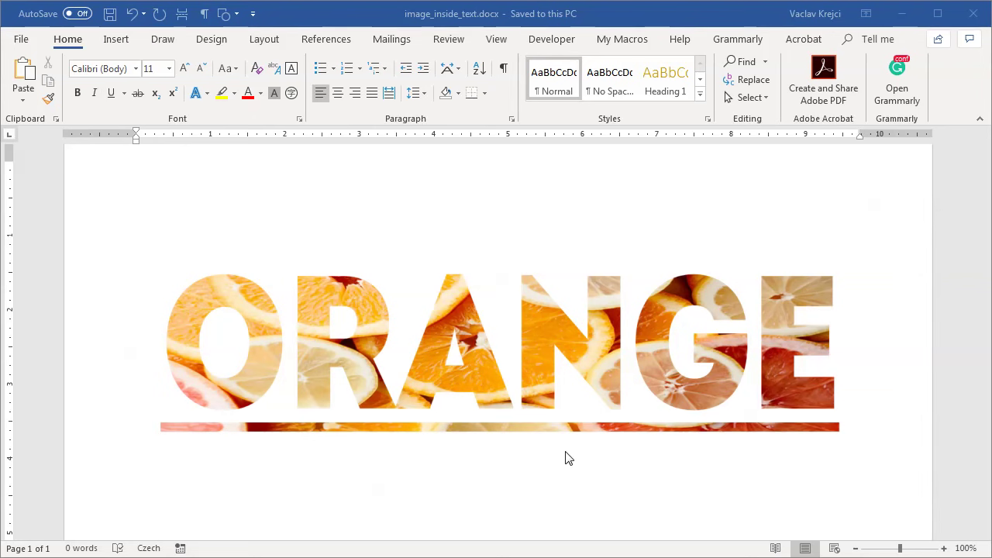
# - View the finished ORANGE picture, then select the LABEL text box in Document4
pyautogui.click(455, 18)
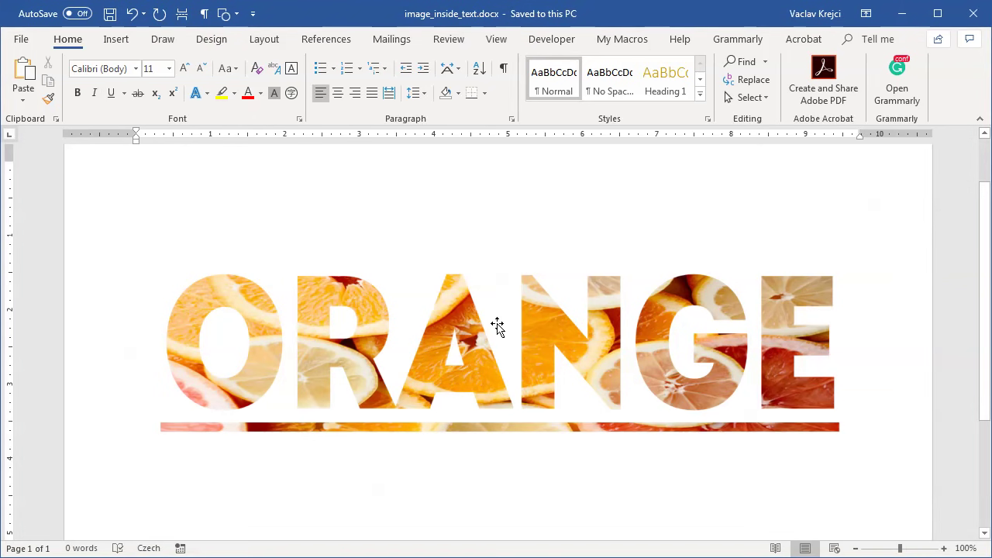
pyautogui.click(436, 335)
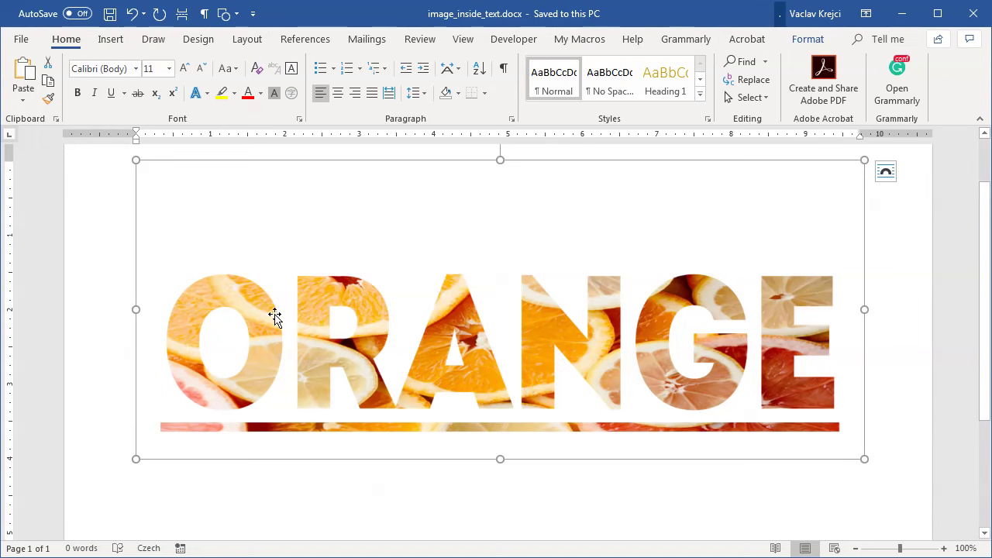
pyautogui.click(640, 469)
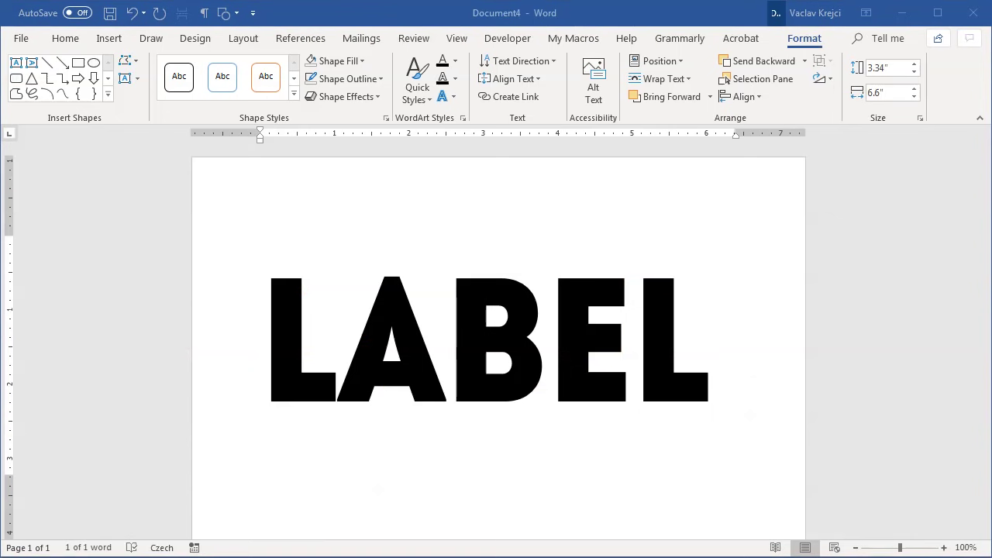
pyautogui.click(447, 431)
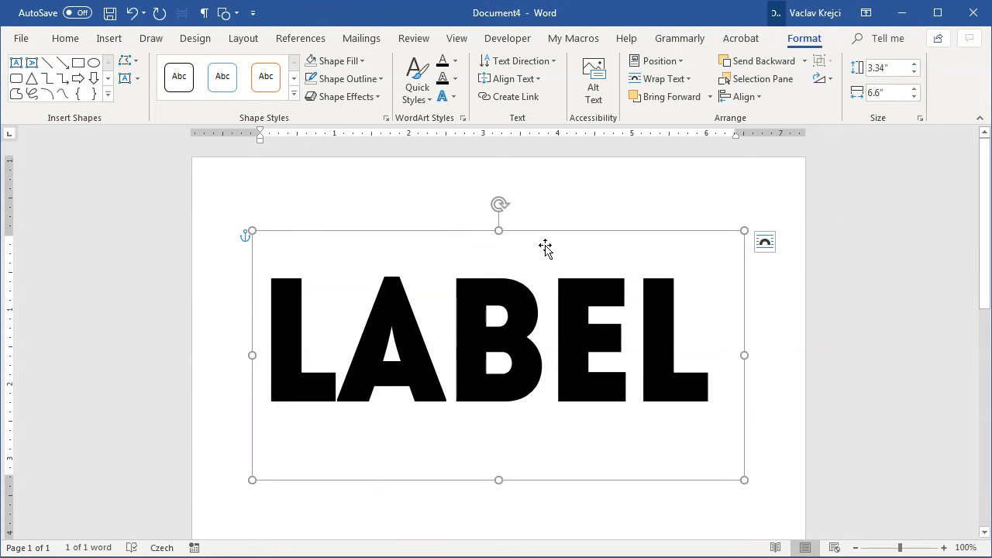
pyautogui.click(106, 39)
pyautogui.click(115, 99)
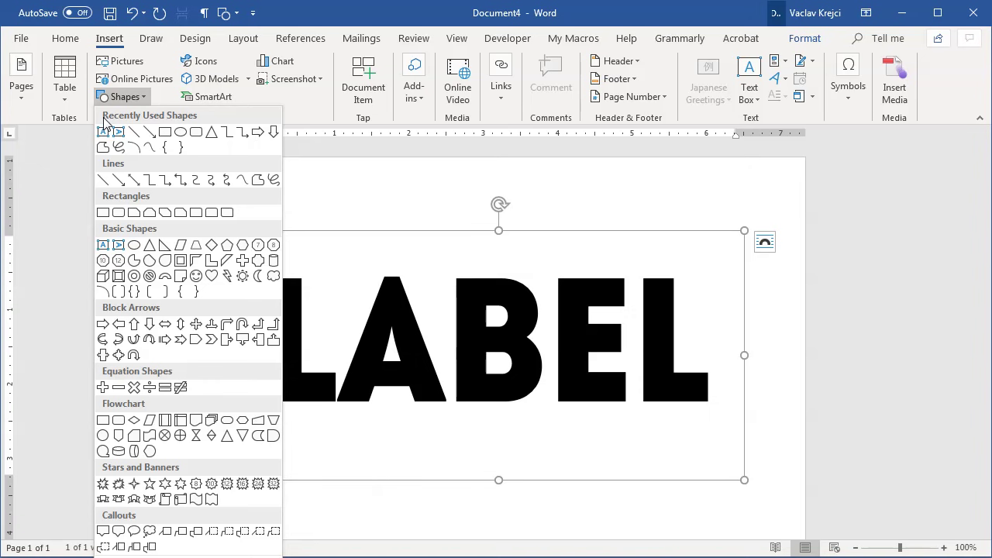
pyautogui.click(385, 237)
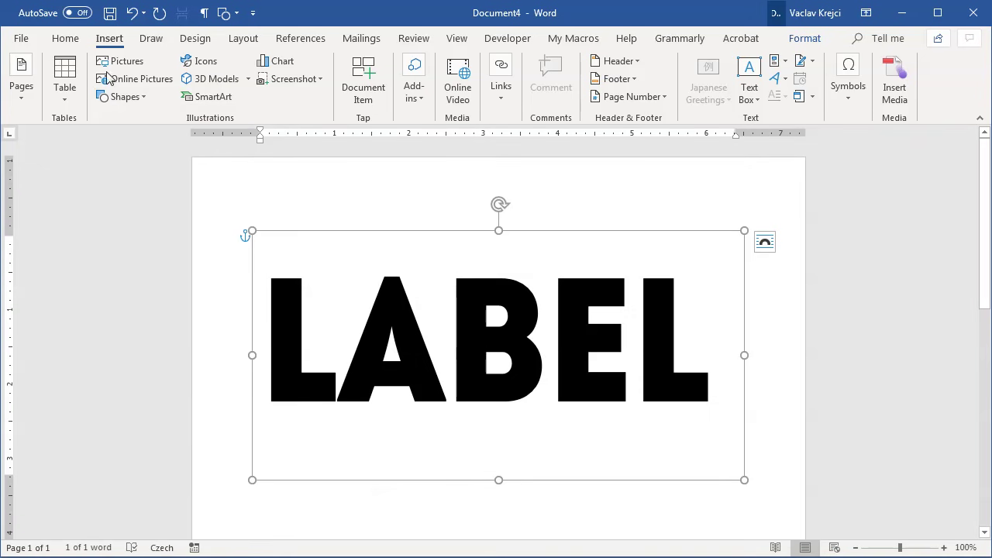
pyautogui.click(65, 38)
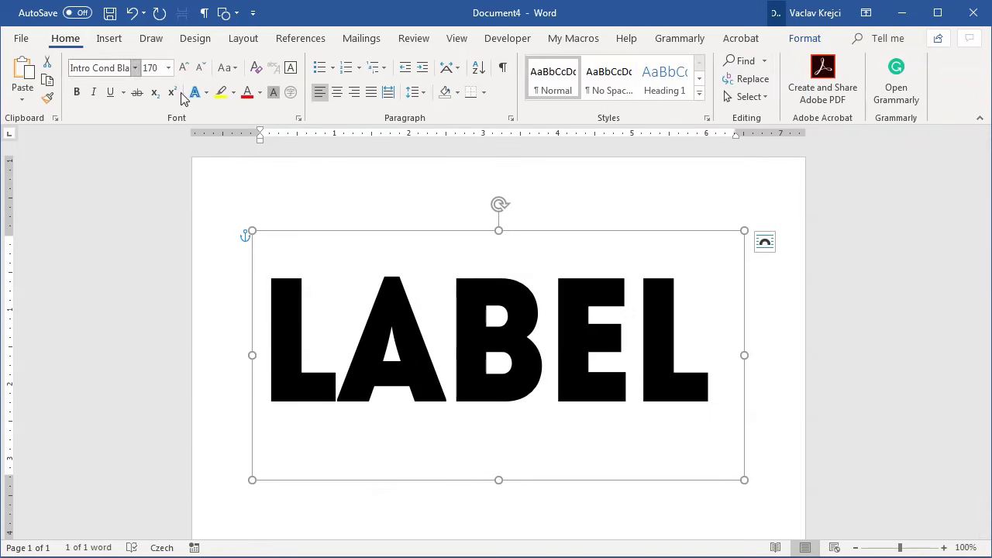
pyautogui.click(262, 92)
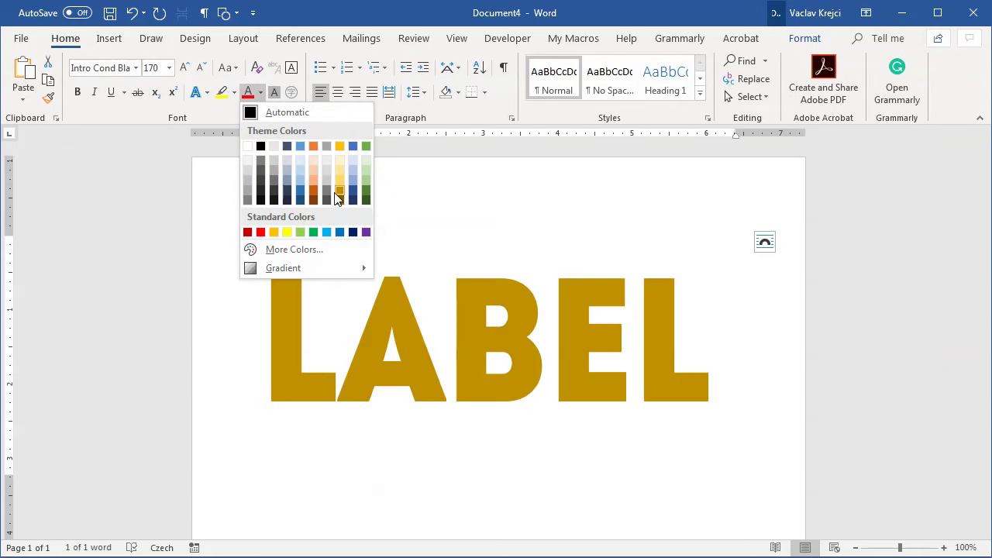
pyautogui.moveTo(282, 267)
pyautogui.click(562, 13)
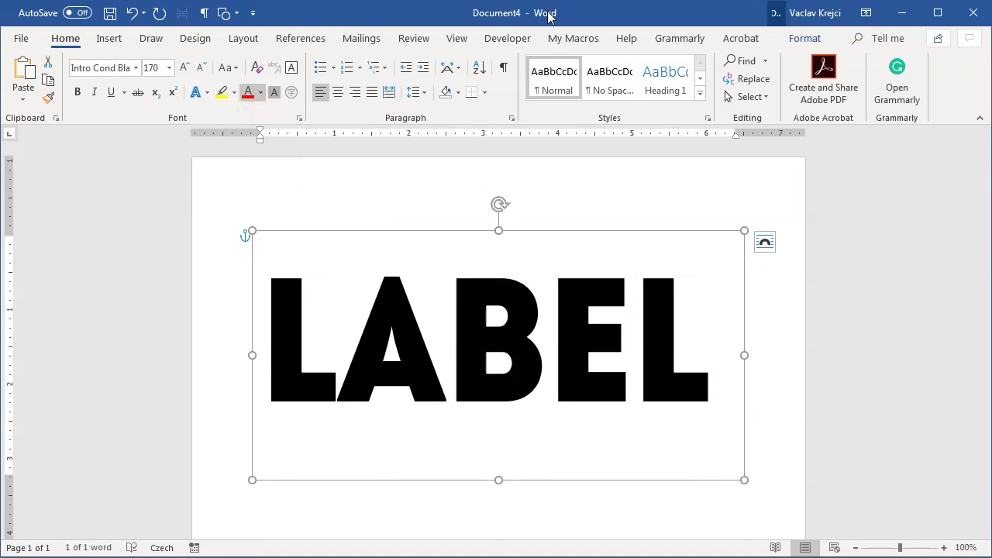
pyautogui.click(802, 39)
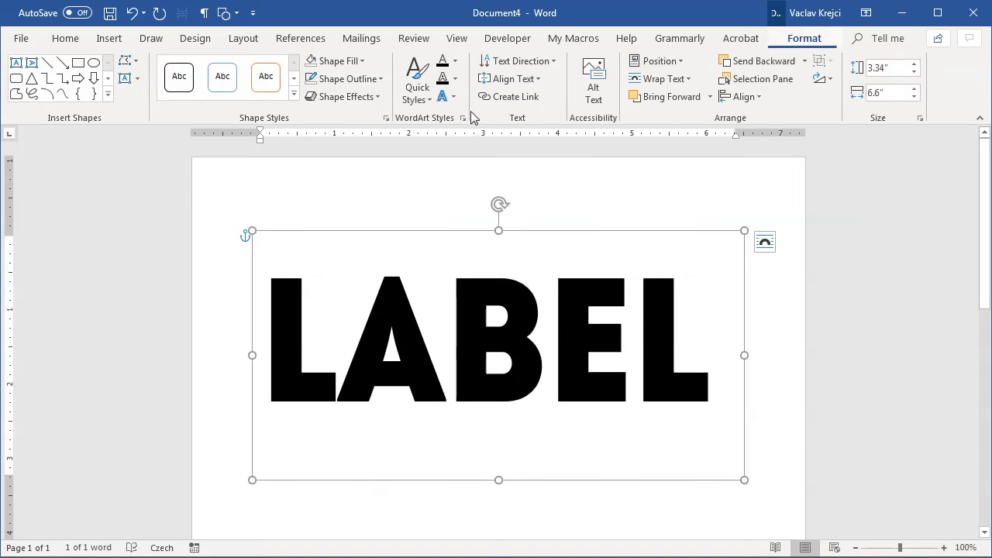
pyautogui.click(457, 63)
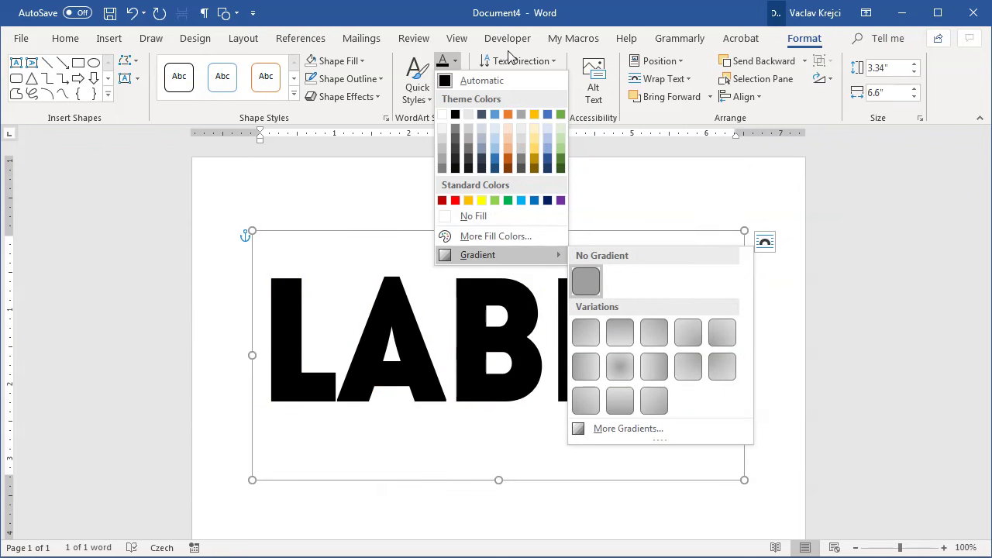
pyautogui.click(461, 67)
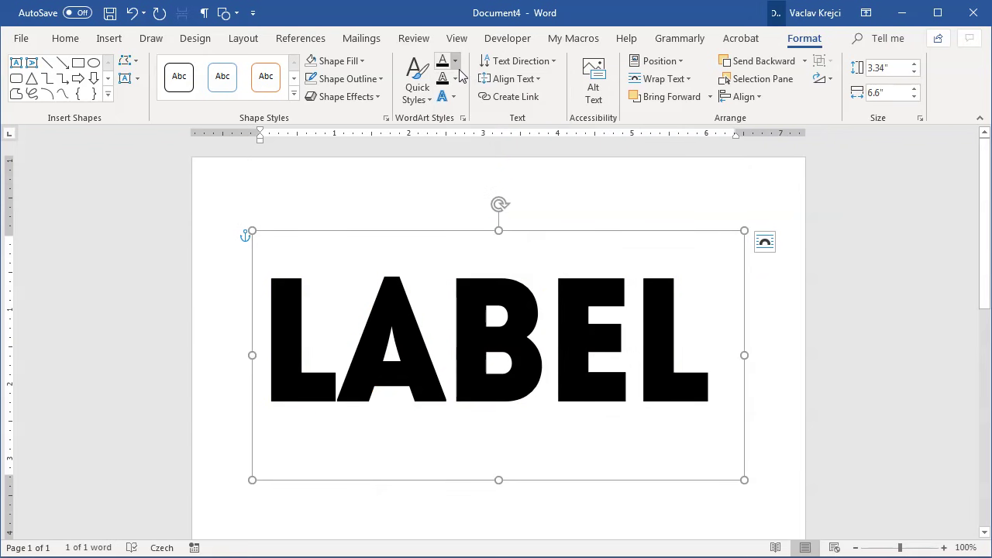
pyautogui.rightClick(388, 235)
# - Bring up Format Shape for the LABEL text box and show its shape fill settings
pyautogui.click(442, 531)
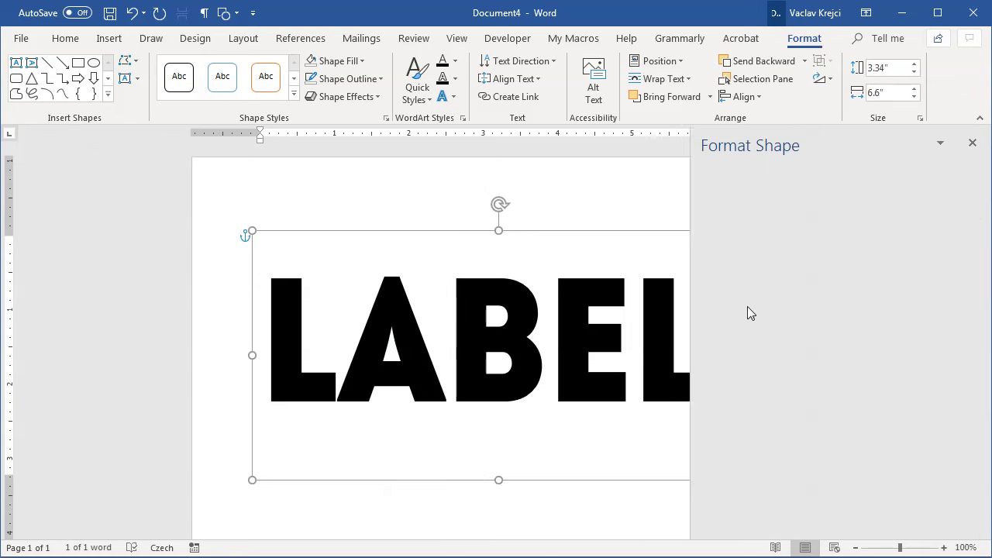
pyautogui.click(806, 171)
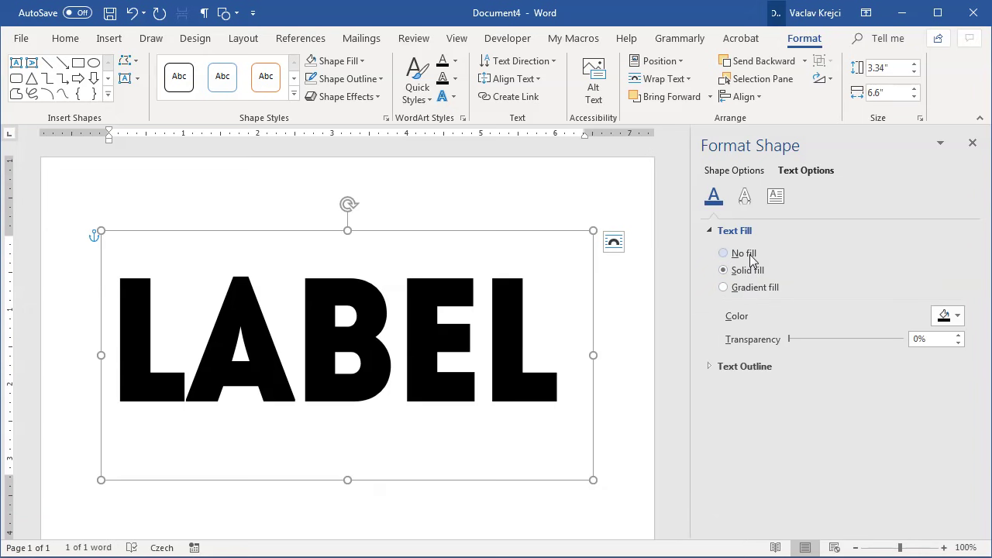
pyautogui.click(720, 171)
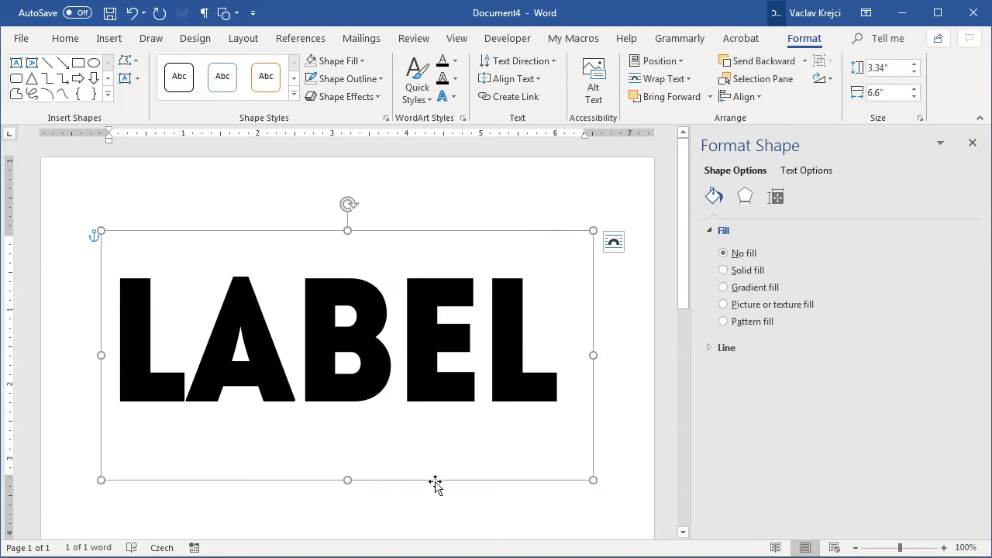
# - Try solid, gradient, texture and pattern backgrounds, then set the shape to No fill
pyautogui.click(733, 271)
pyautogui.click(737, 287)
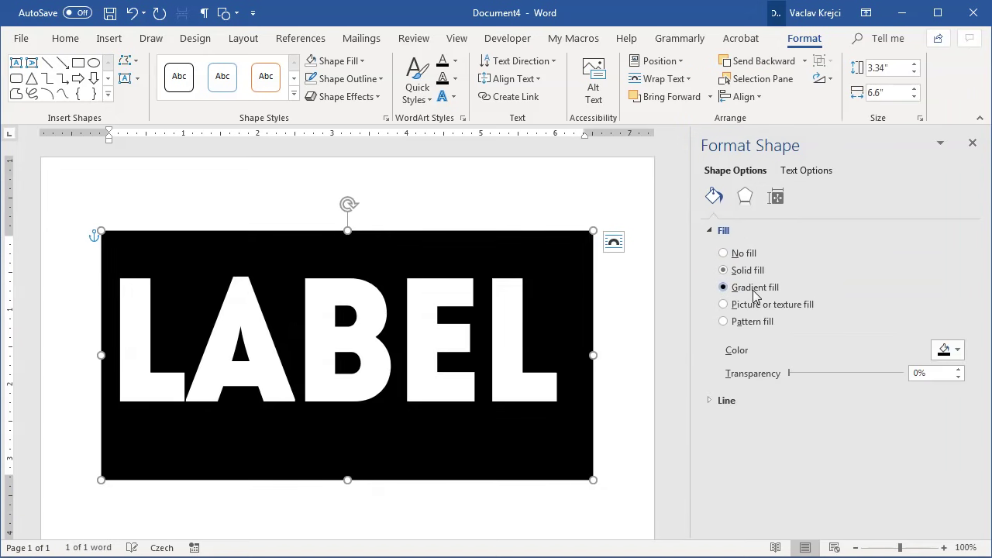
pyautogui.click(760, 307)
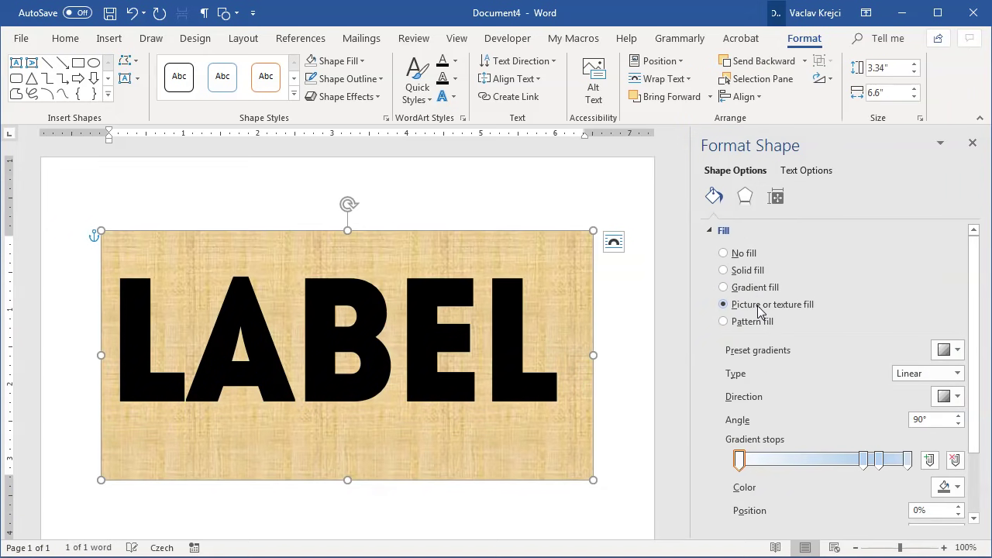
pyautogui.click(733, 304)
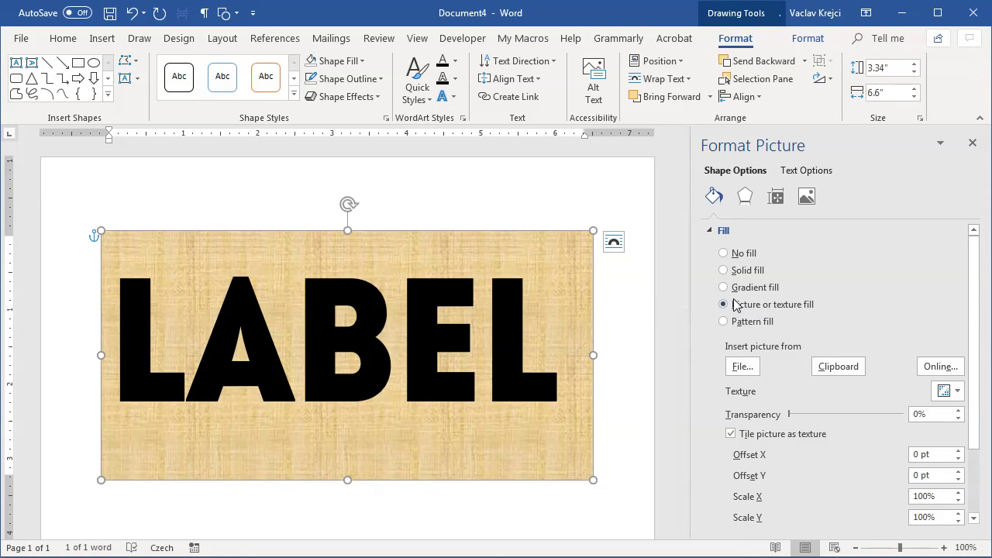
pyautogui.click(740, 256)
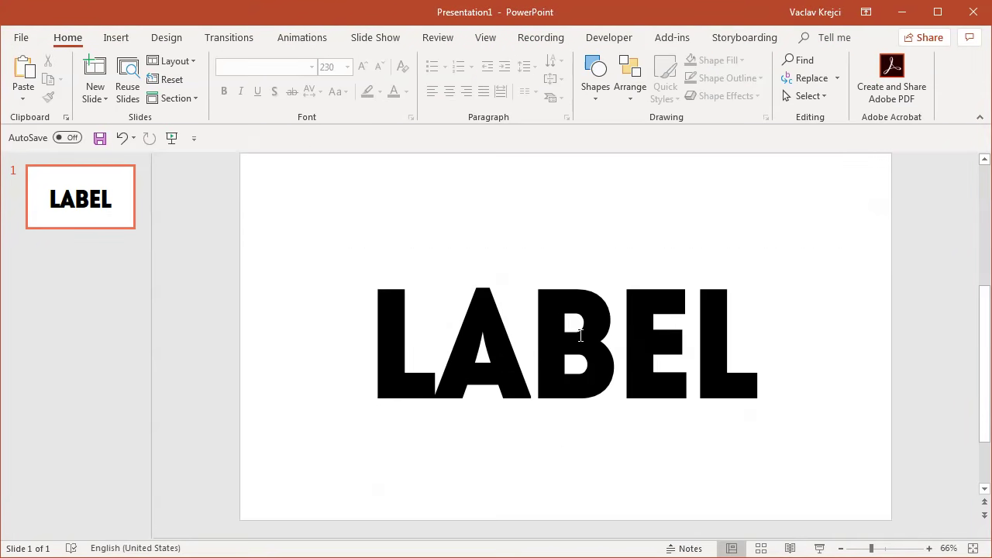
# - Select the LABEL text box and check the font colours, keeping the letters black
pyautogui.click(617, 341)
pyautogui.click(534, 249)
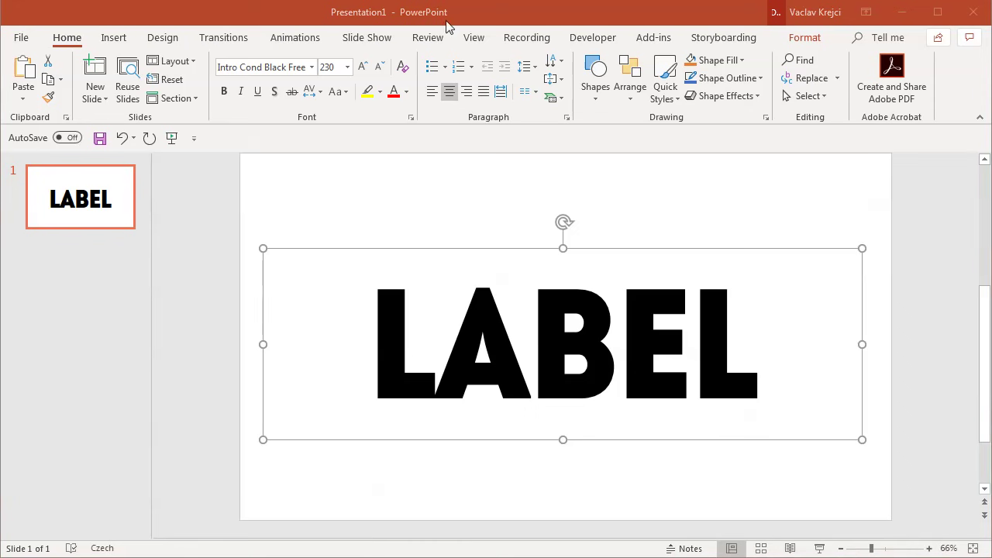
pyautogui.click(408, 92)
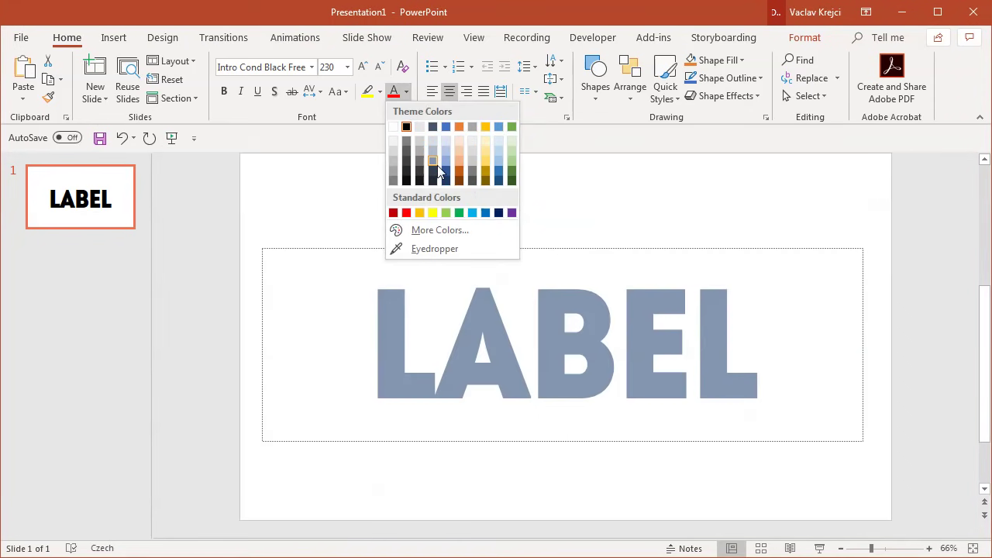
pyautogui.click(478, 21)
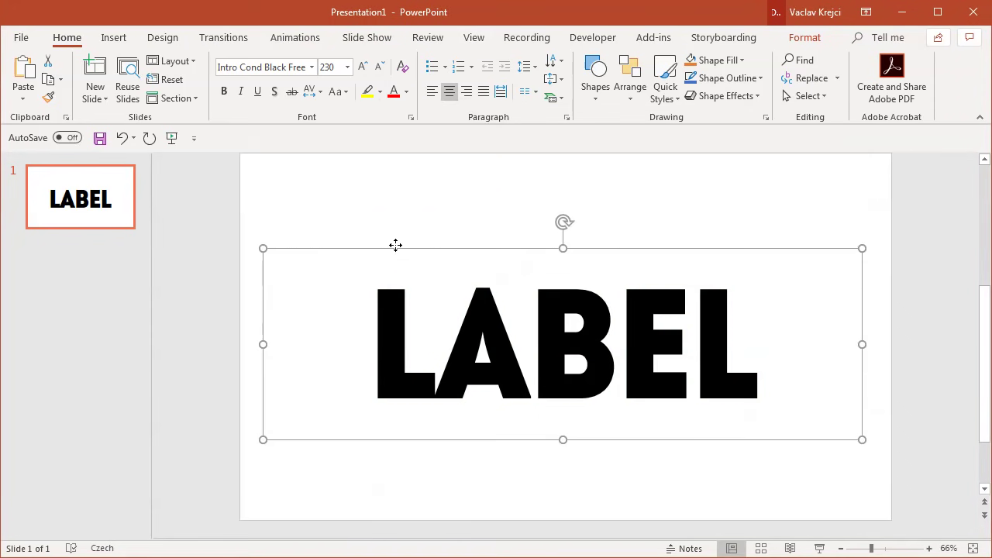
# - Set the LABEL text fill to Picture or texture fill in Format Shape
pyautogui.rightClick(396, 245)
pyautogui.click(453, 547)
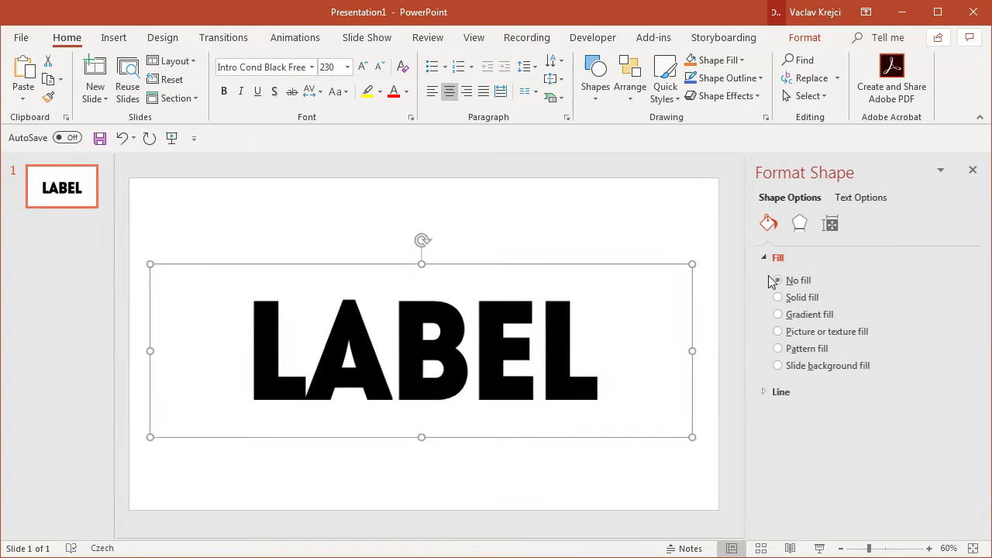
pyautogui.click(861, 198)
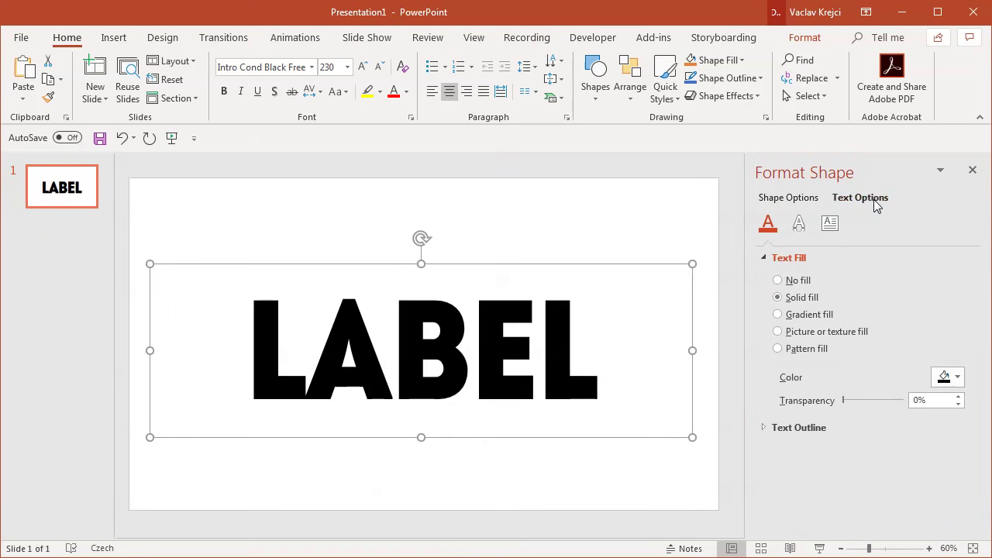
pyautogui.click(826, 334)
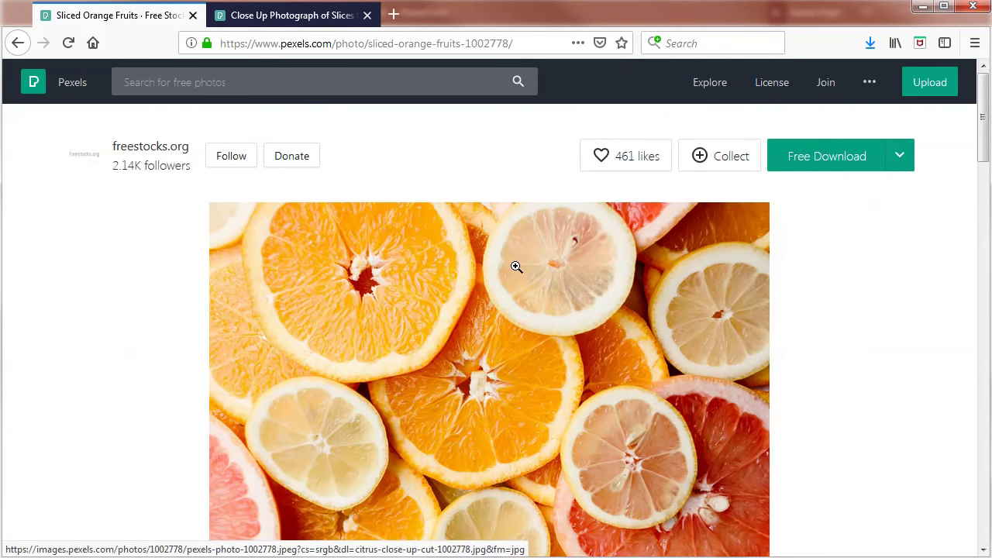
# - Copy the close-up red orange slices photo from its Pexels page
pyautogui.scroll(-2, 513, 266)
pyautogui.click(295, 21)
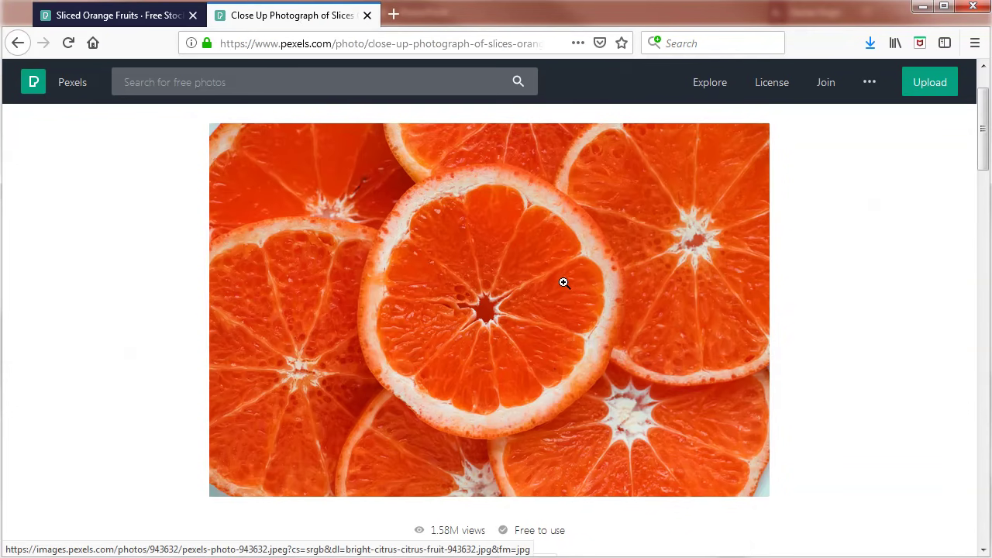
pyautogui.scroll(2, 565, 286)
pyautogui.rightClick(492, 281)
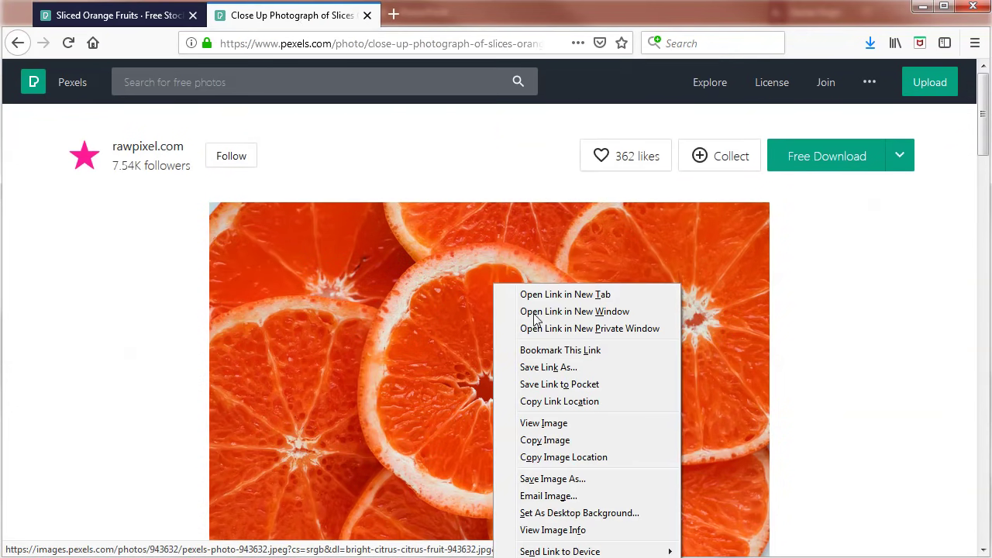
pyautogui.click(564, 440)
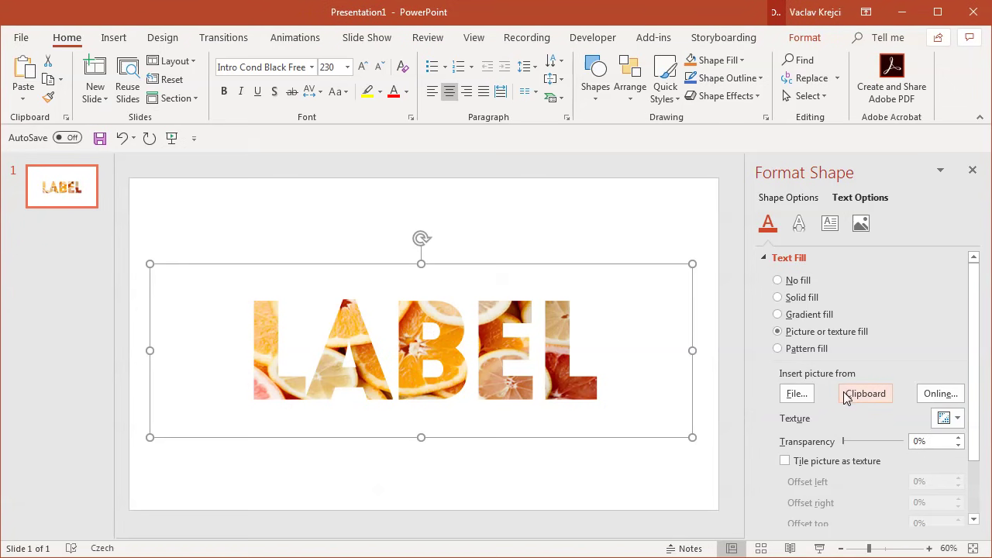
# - Refill the LABEL letters with the clipboard orange photo and copy the text box
pyautogui.click(851, 394)
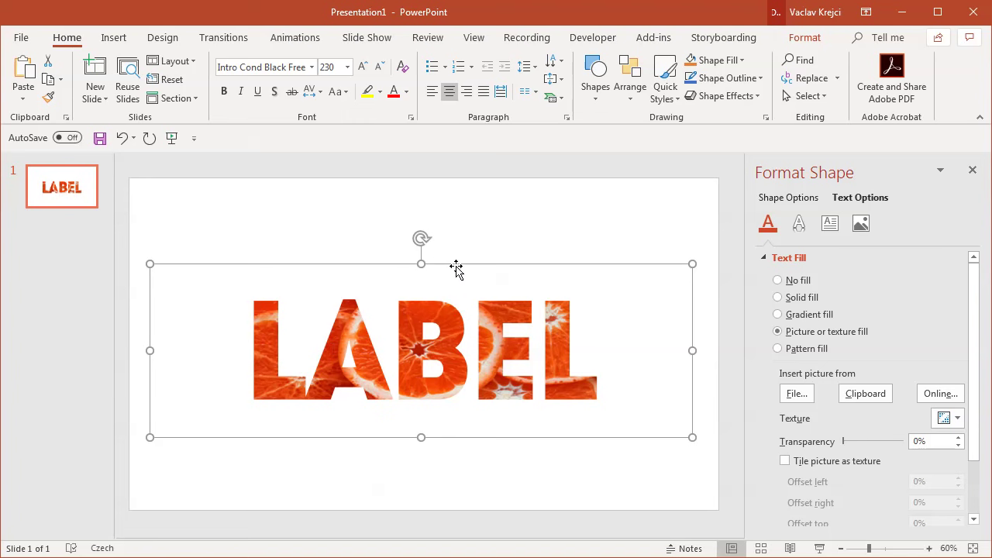
pyautogui.click(46, 80)
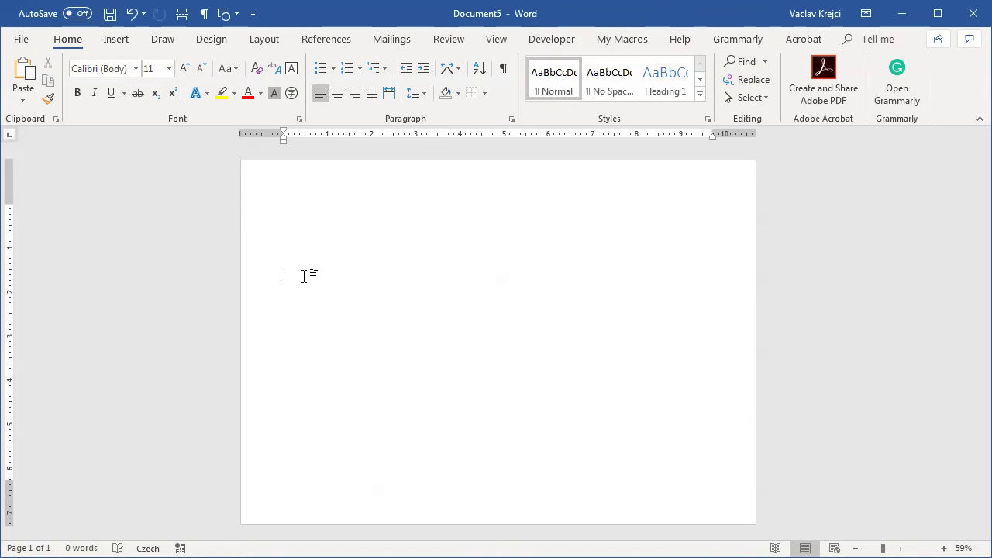
pyautogui.click(24, 70)
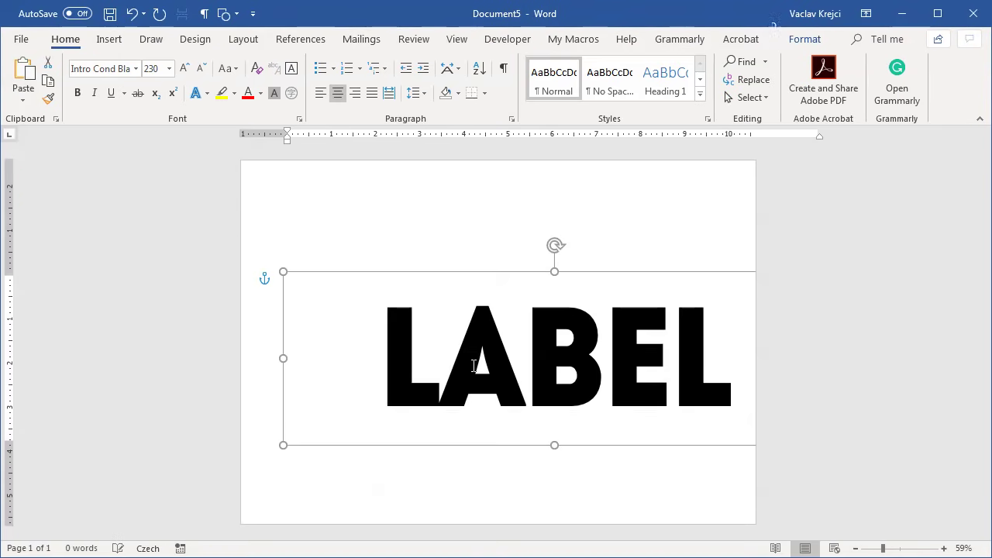
pyautogui.moveTo(519, 346); pyautogui.dragTo(698, 348)
pyautogui.click(721, 348)
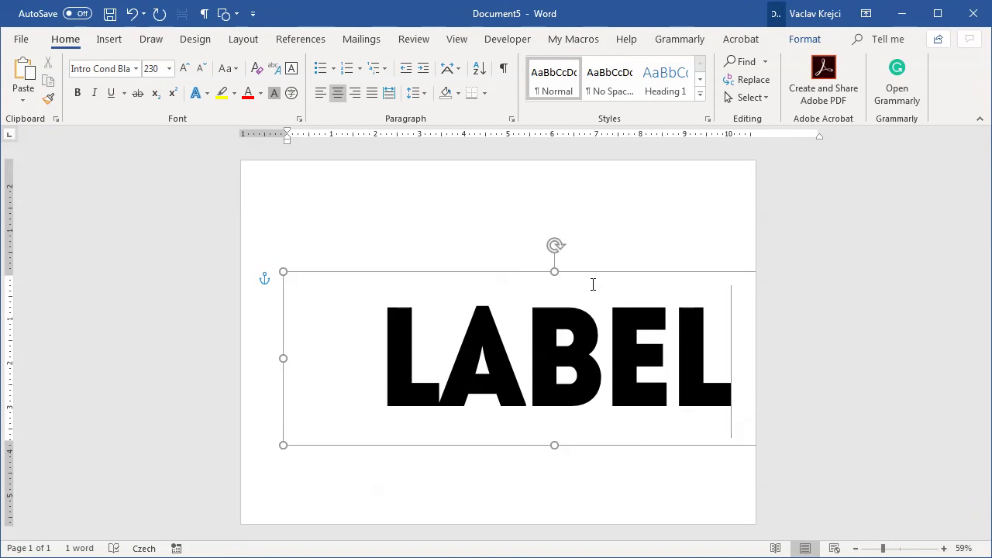
pyautogui.moveTo(587, 272); pyautogui.dragTo(558, 246)
pyautogui.moveTo(411, 337); pyautogui.dragTo(599, 336)
pyautogui.click(682, 339)
pyautogui.moveTo(612, 251); pyautogui.dragTo(578, 247)
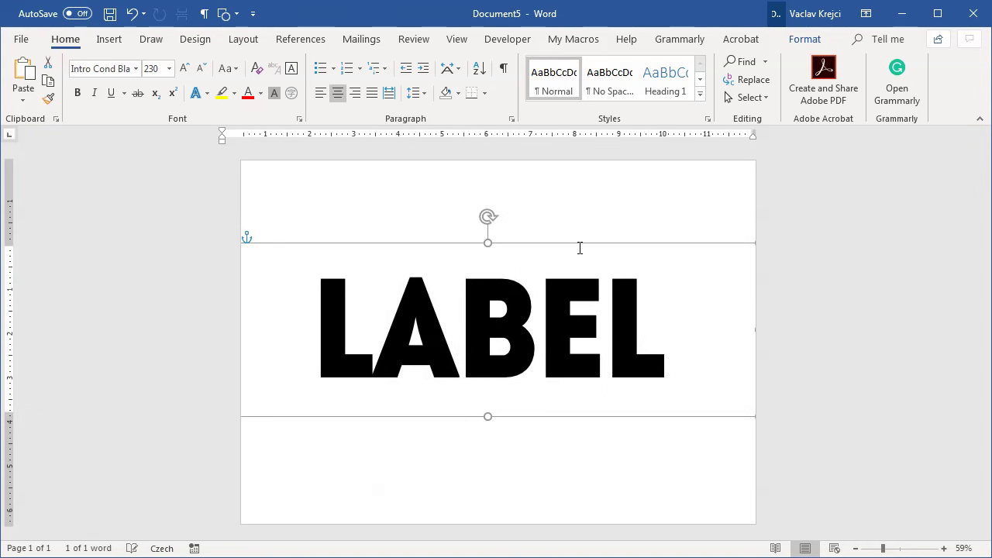
pyautogui.press('Delete')
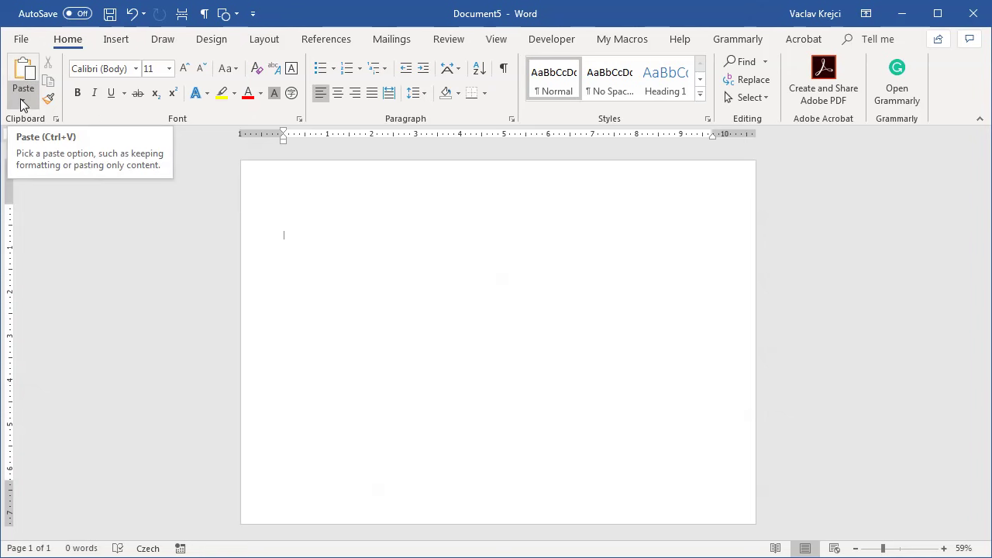
pyautogui.click(22, 101)
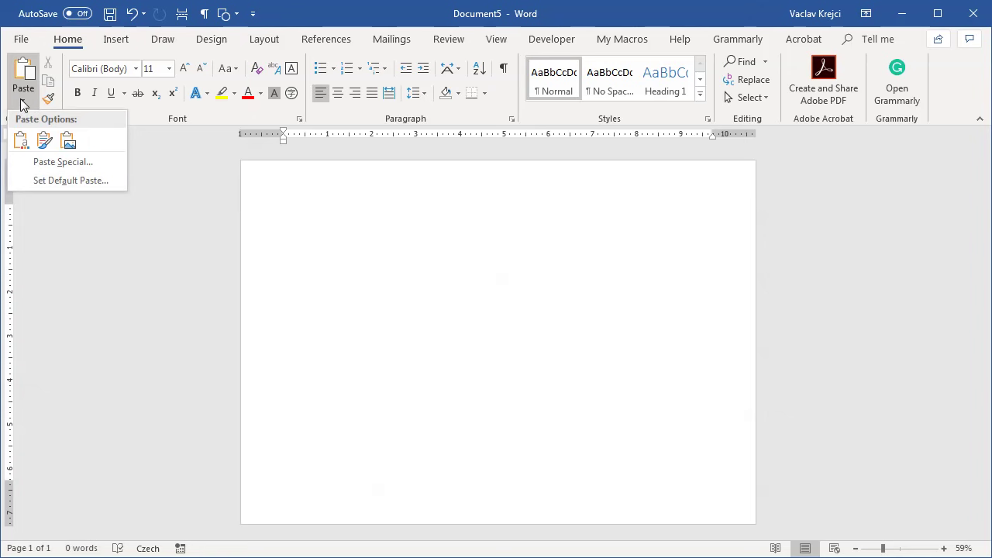
pyautogui.click(68, 146)
pyautogui.click(578, 356)
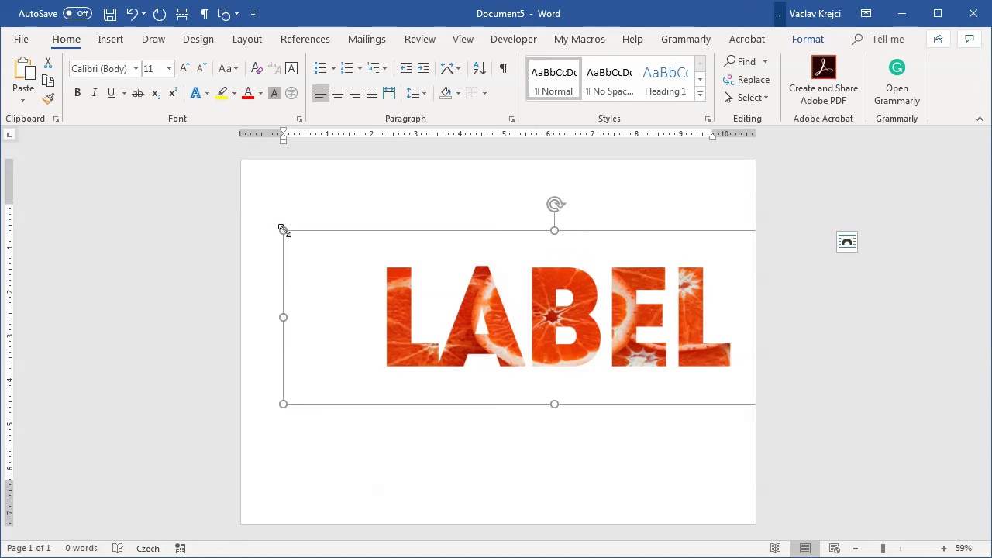
pyautogui.moveTo(283, 230); pyautogui.dragTo(393, 301)
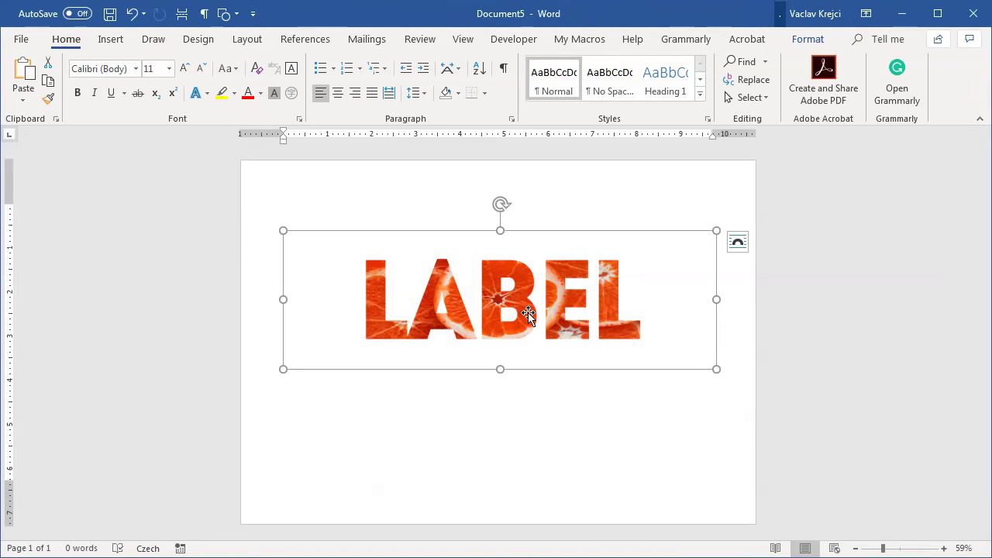
pyautogui.hotkey('ctrl', 'z')
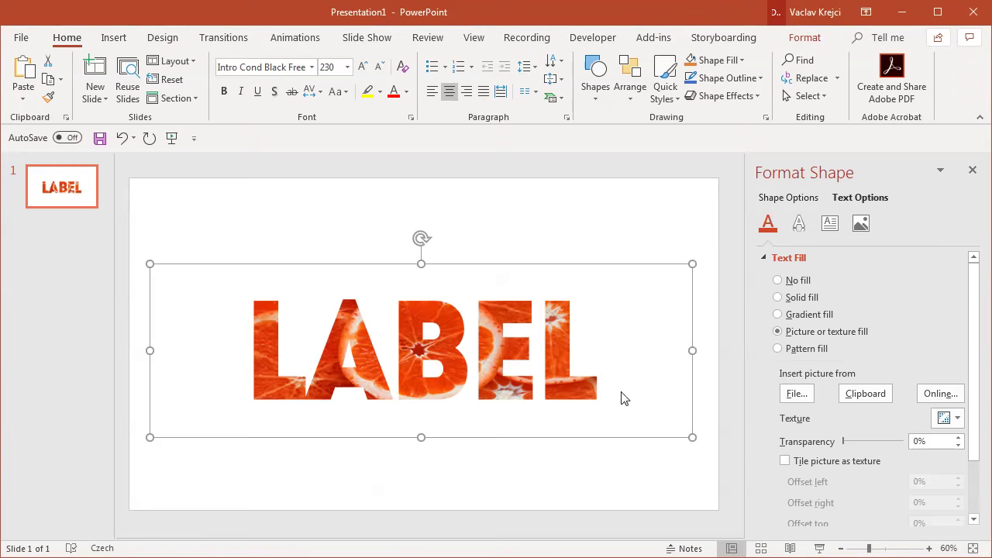
# - Replace LABEL with 'orange' and underline the whole ORANGE text box
pyautogui.moveTo(625, 359); pyautogui.dragTo(298, 353)
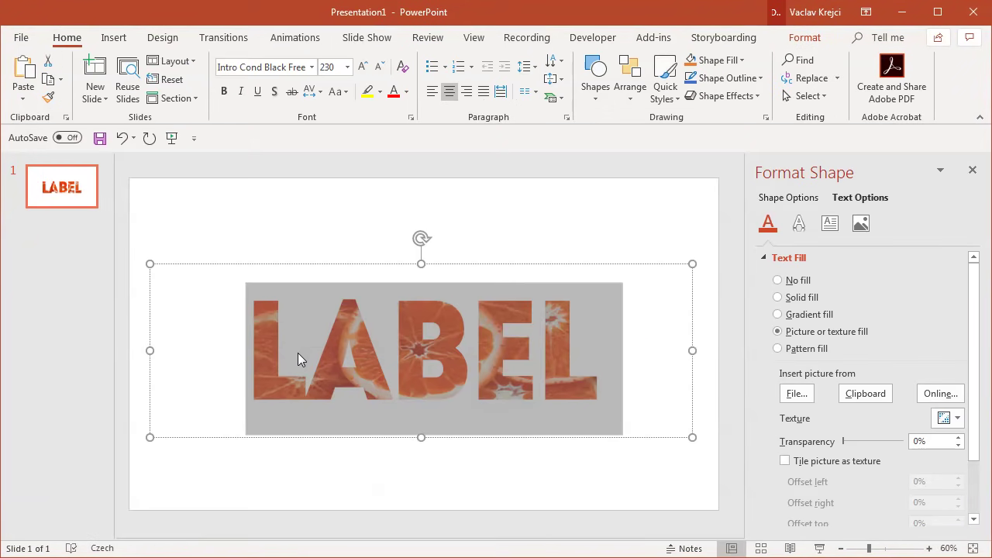
pyautogui.write('o')
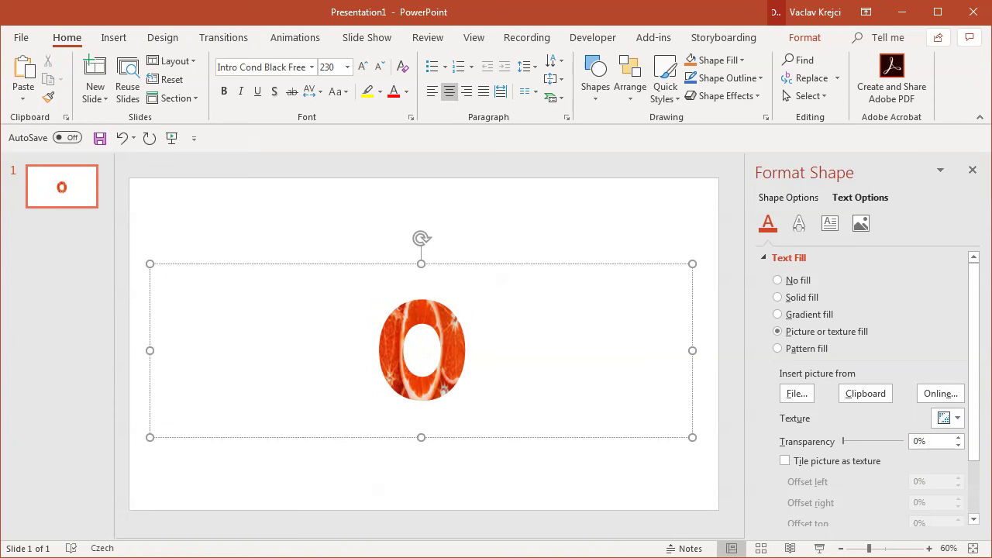
pyautogui.write('range')
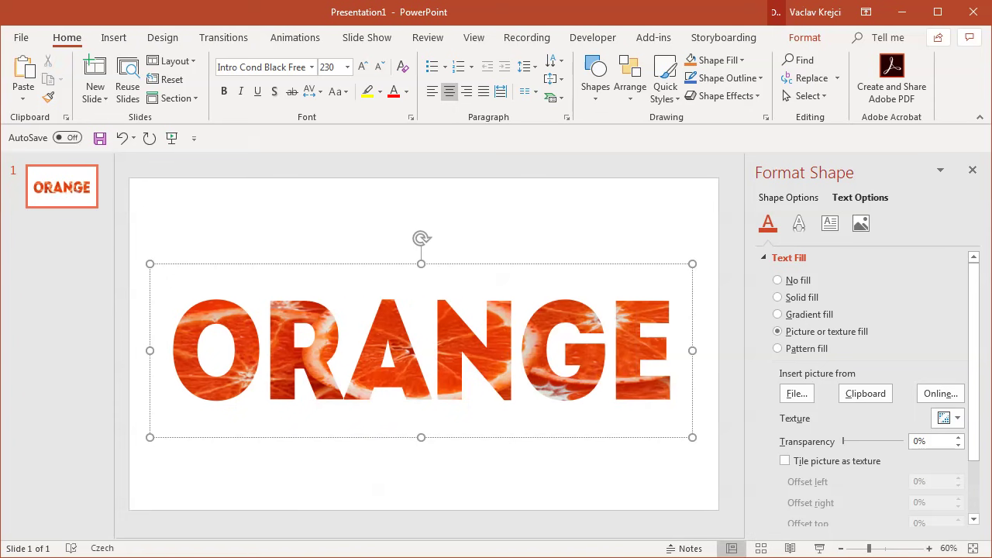
pyautogui.press('Left')
pyautogui.press('Left')
pyautogui.press('Left')
pyautogui.click(454, 264)
pyautogui.click(257, 92)
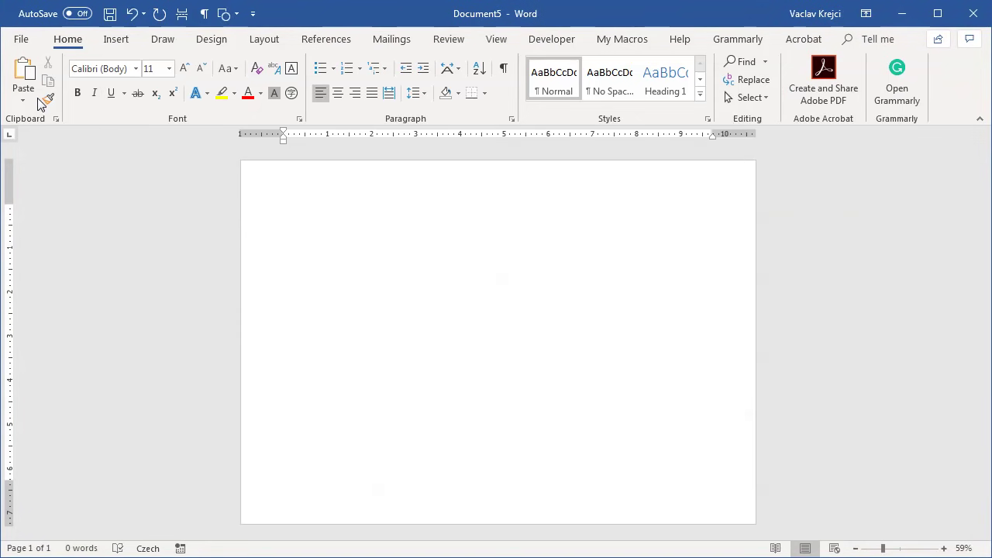
# - Paste ORANGE into Document5 as a picture and select it
pyautogui.click(37, 100)
pyautogui.click(69, 139)
pyautogui.click(361, 288)
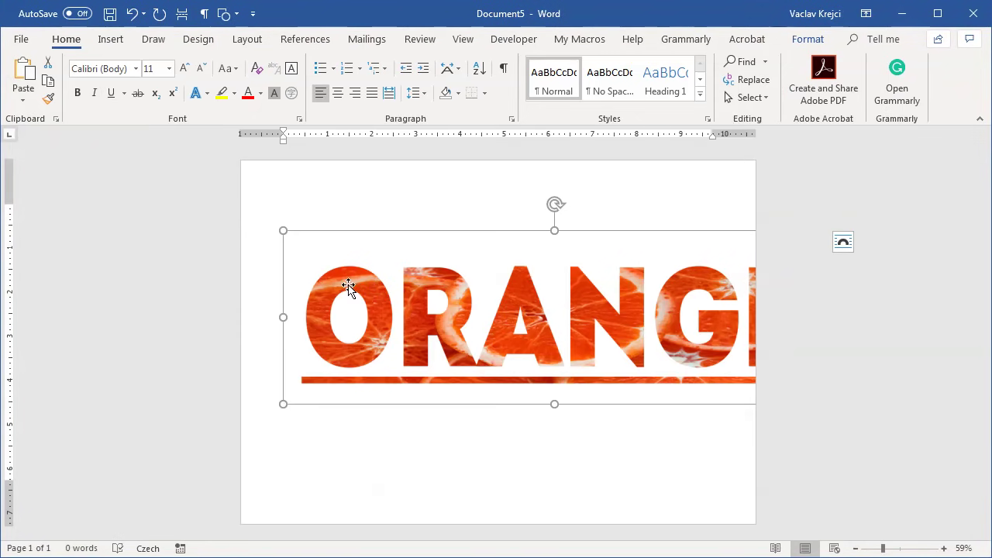